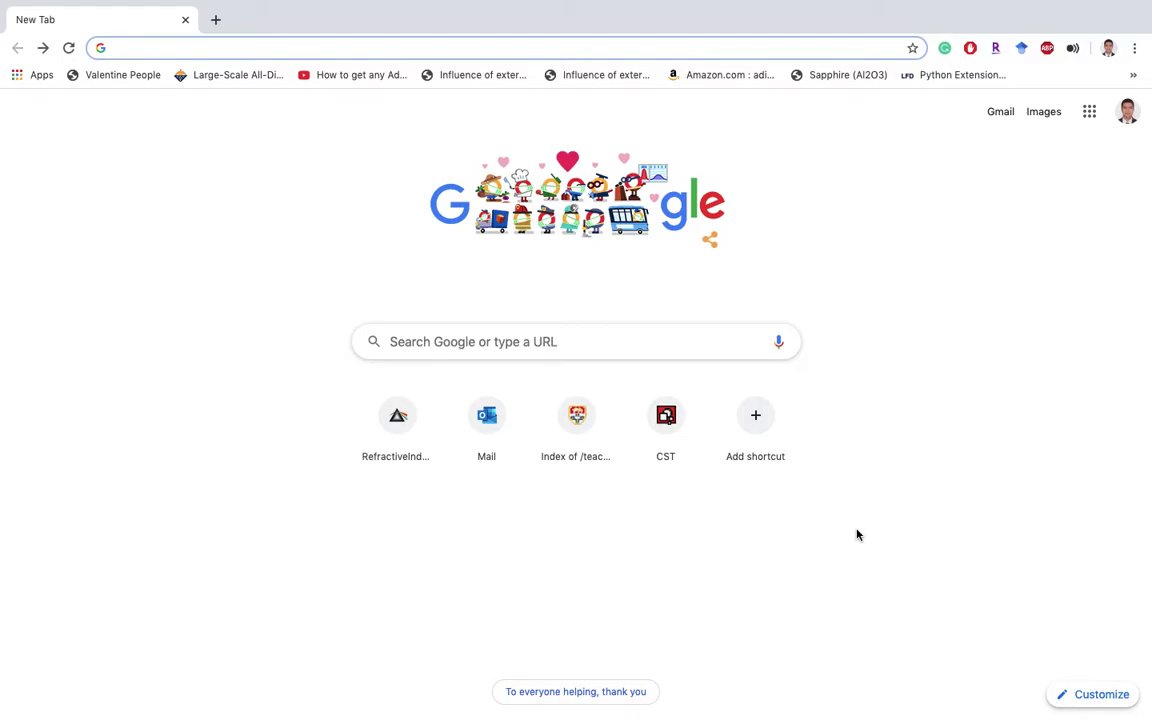
Go to youtube.com and open the signed-in account's own channel page.
{"action": "type", "text": "youtube.com"}
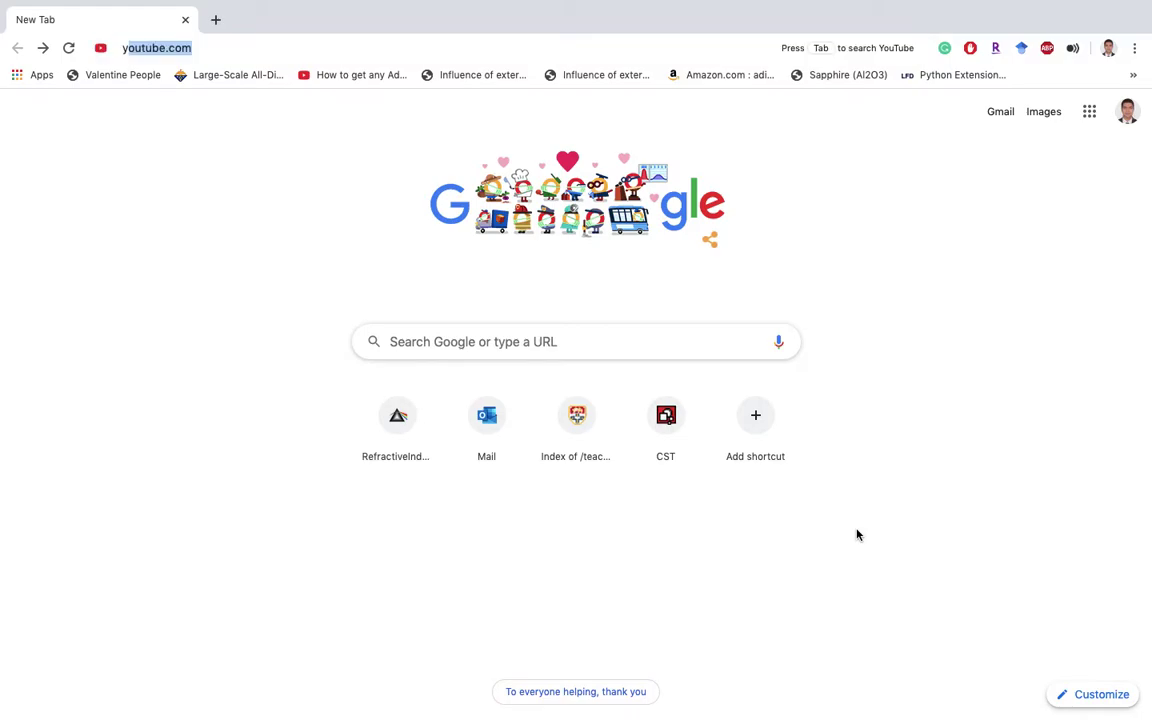
{"action": "key", "text": "Return"}
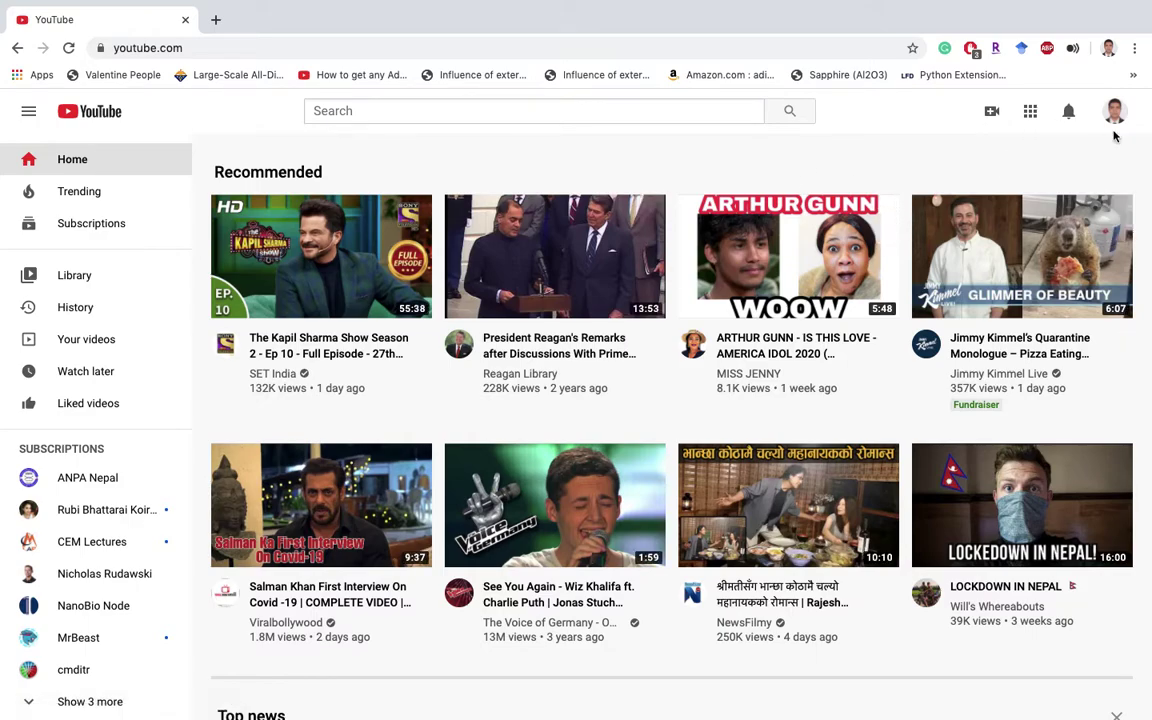
{"action": "left_click", "coordinate": [1116, 116]}
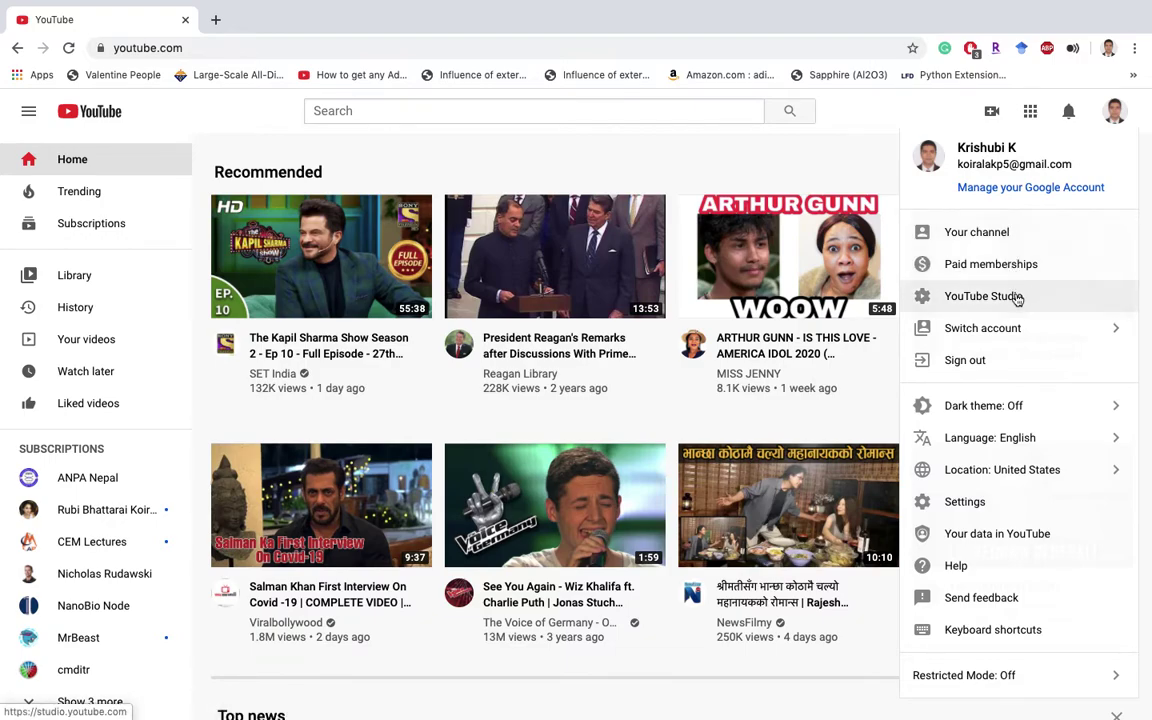
{"action": "left_click", "coordinate": [989, 233]}
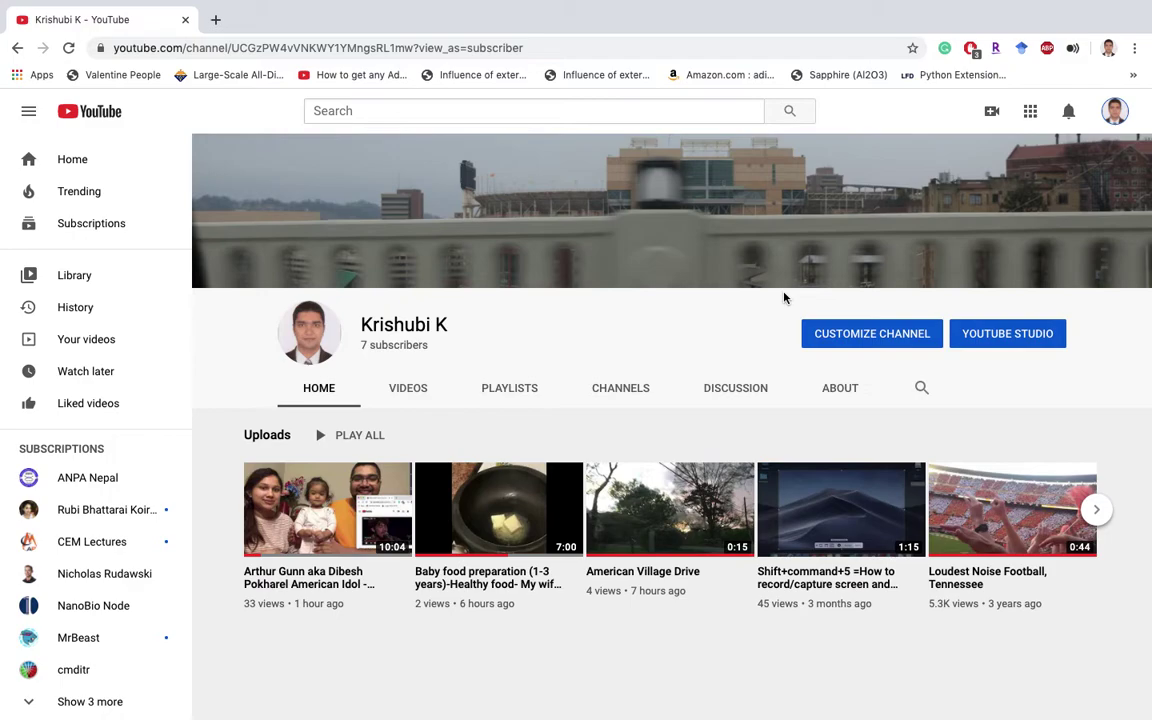
Open the channel's customization view and go to its Video Manager.
{"action": "left_click", "coordinate": [851, 337]}
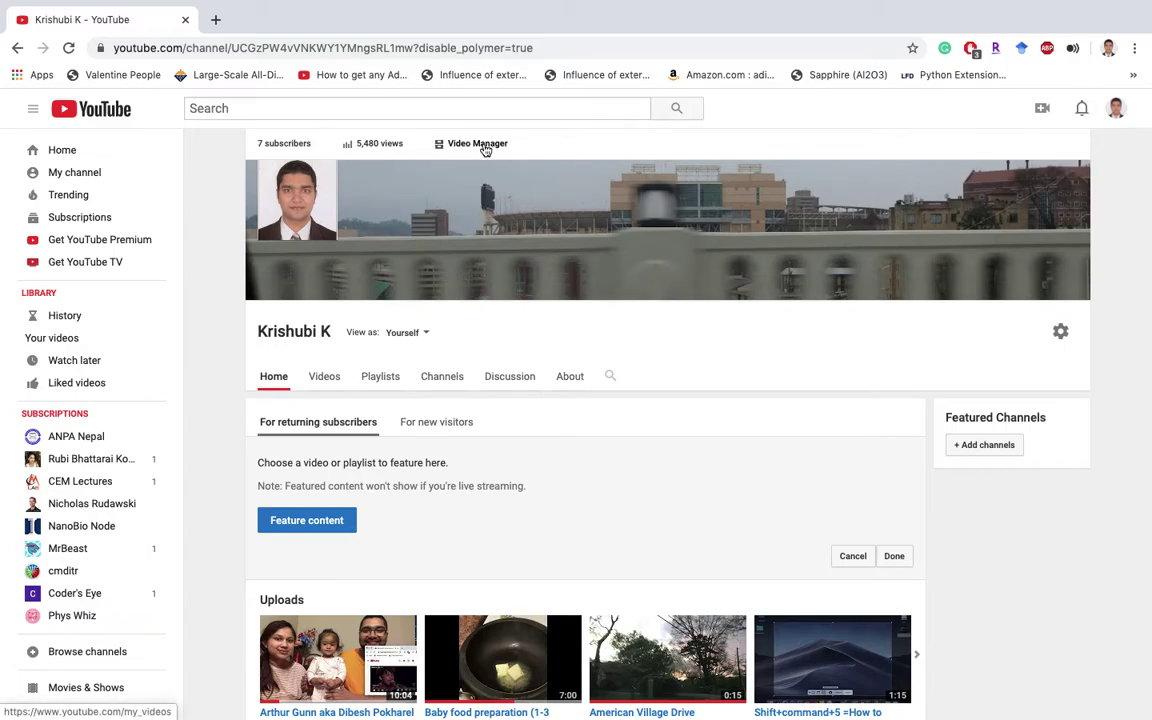
{"action": "left_click", "coordinate": [485, 146]}
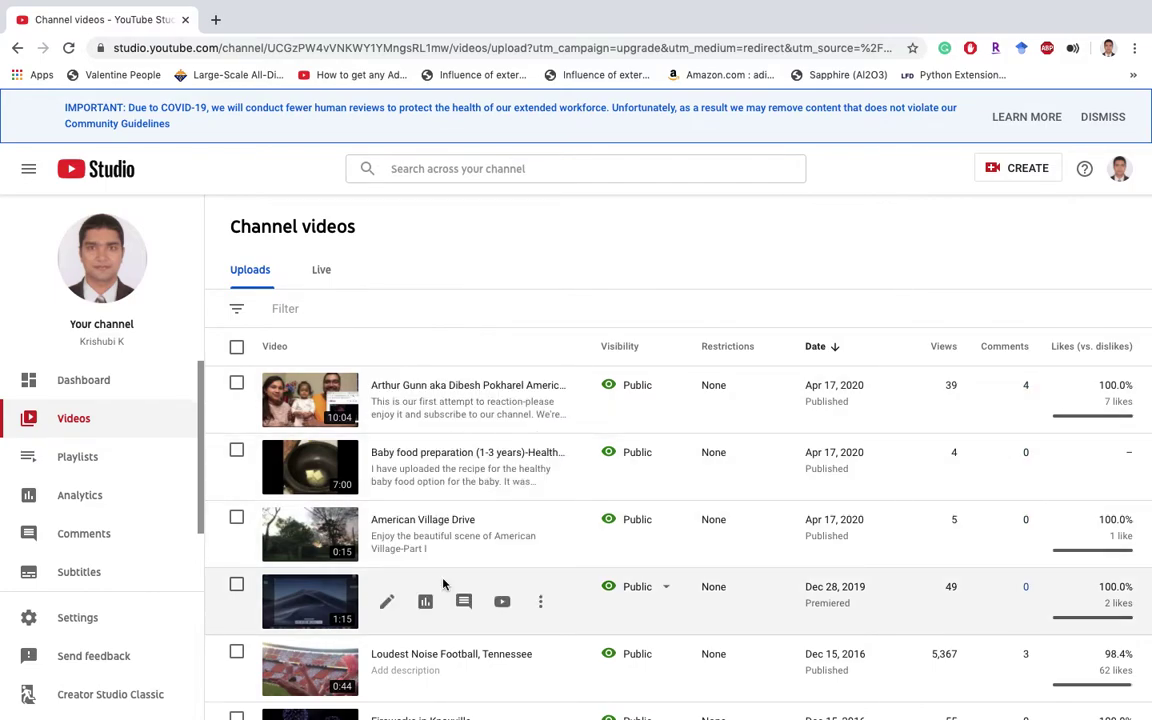
Open the channel analytics overview and look through the available reporting periods, keeping Last 28 days.
{"action": "left_click", "coordinate": [95, 505]}
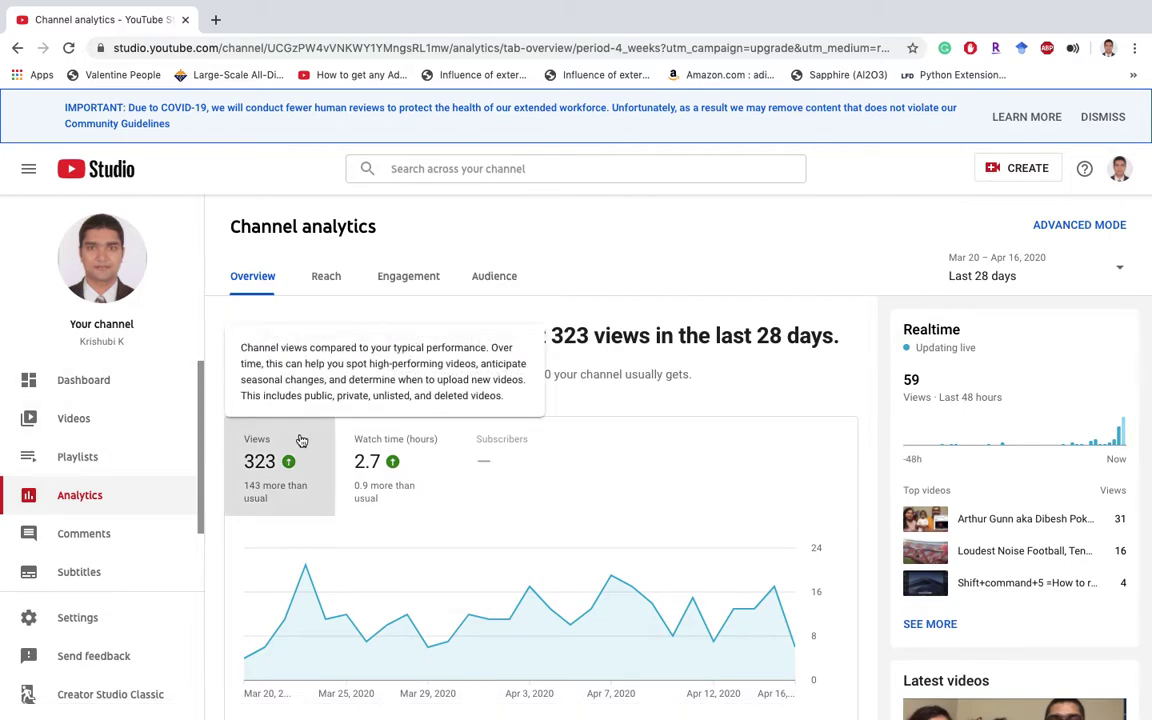
{"action": "mouse_move", "coordinate": [290, 462]}
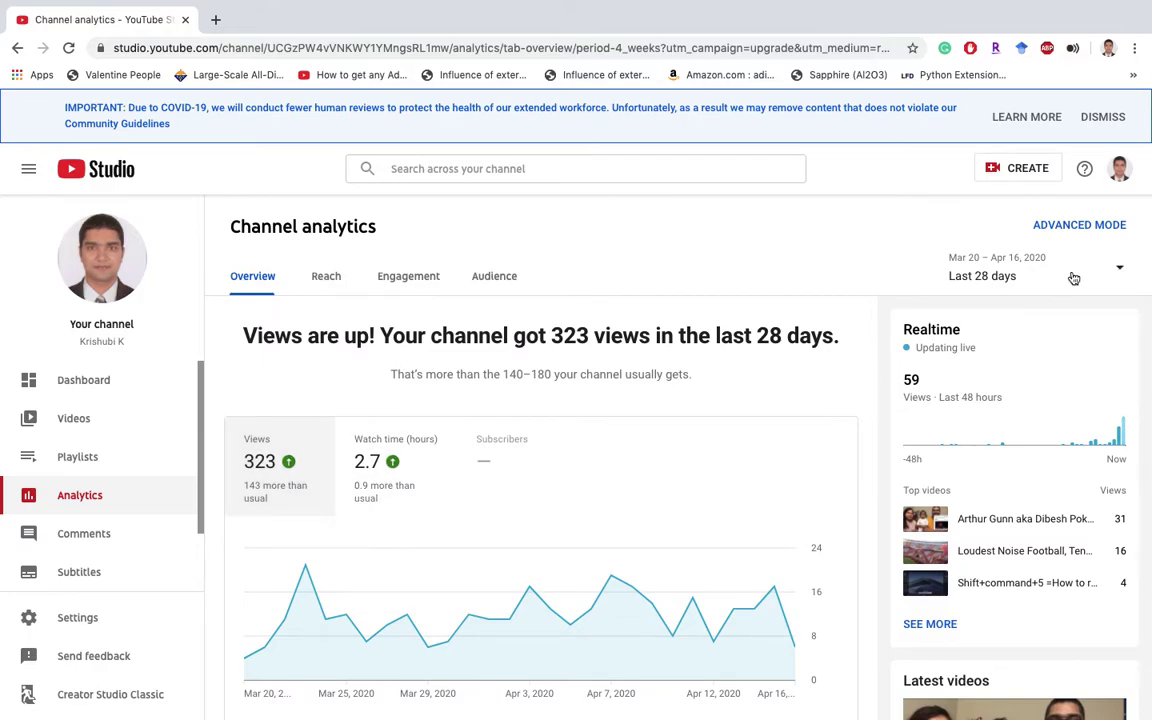
{"action": "left_click", "coordinate": [1120, 272]}
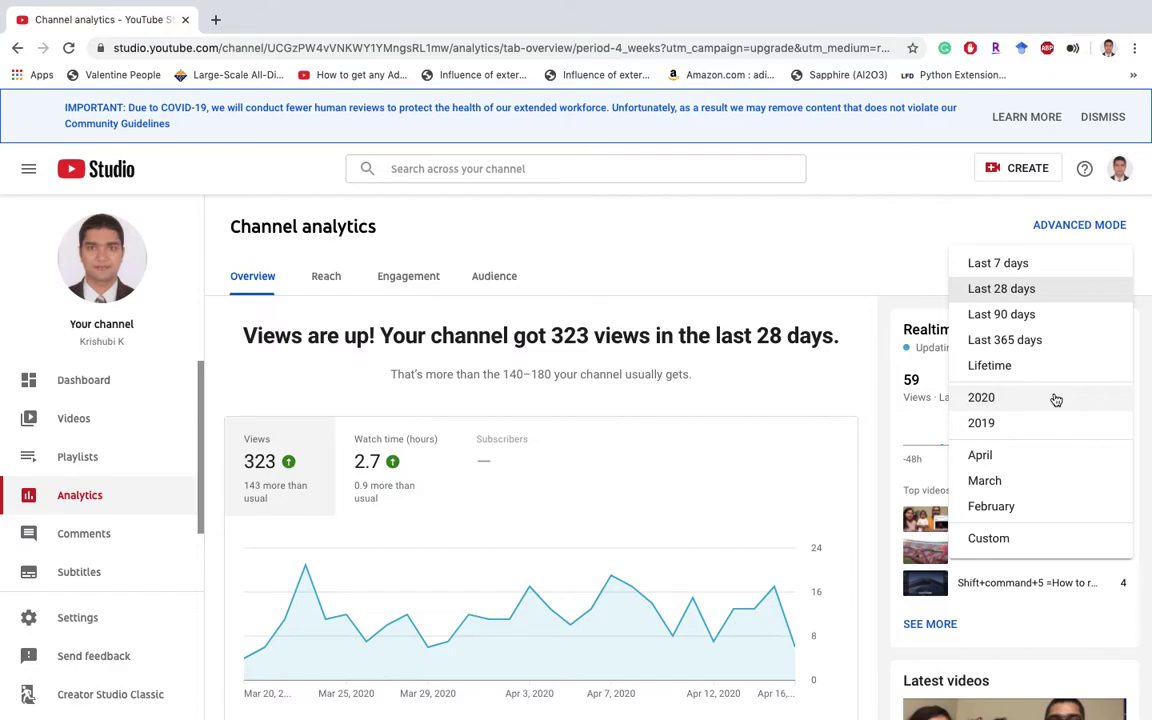
{"action": "left_click", "coordinate": [677, 263]}
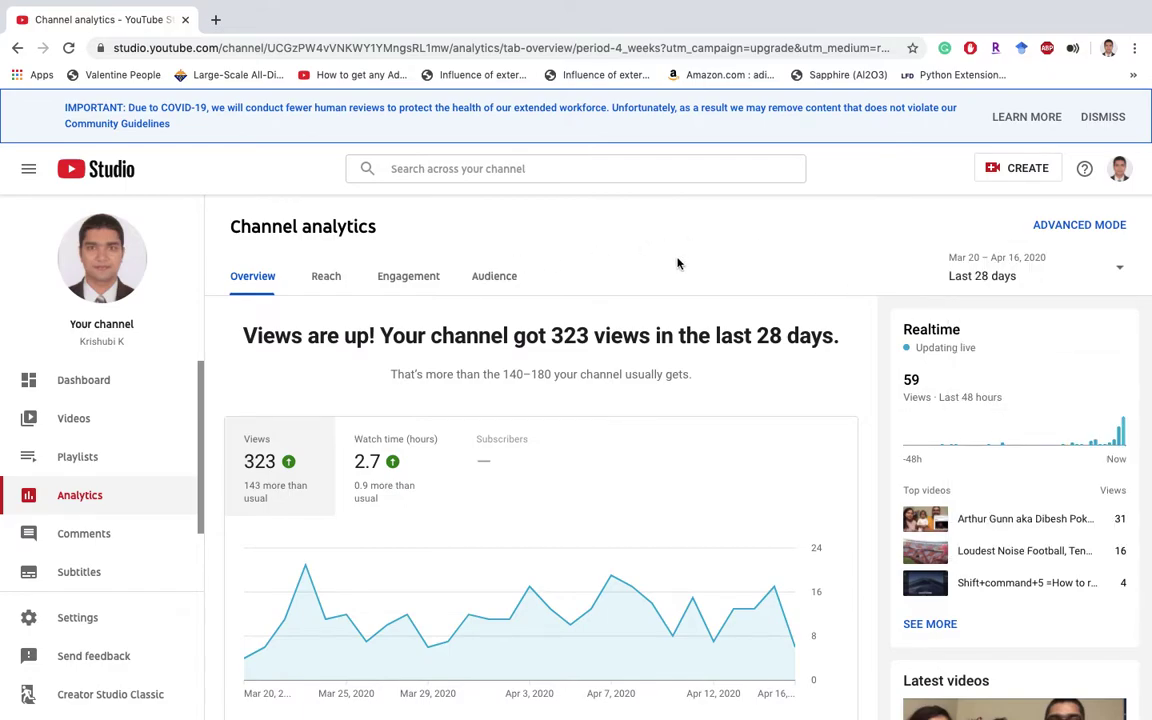
View the Reach, Engagement and Audience sections of the channel analytics.
{"action": "left_click", "coordinate": [330, 276]}
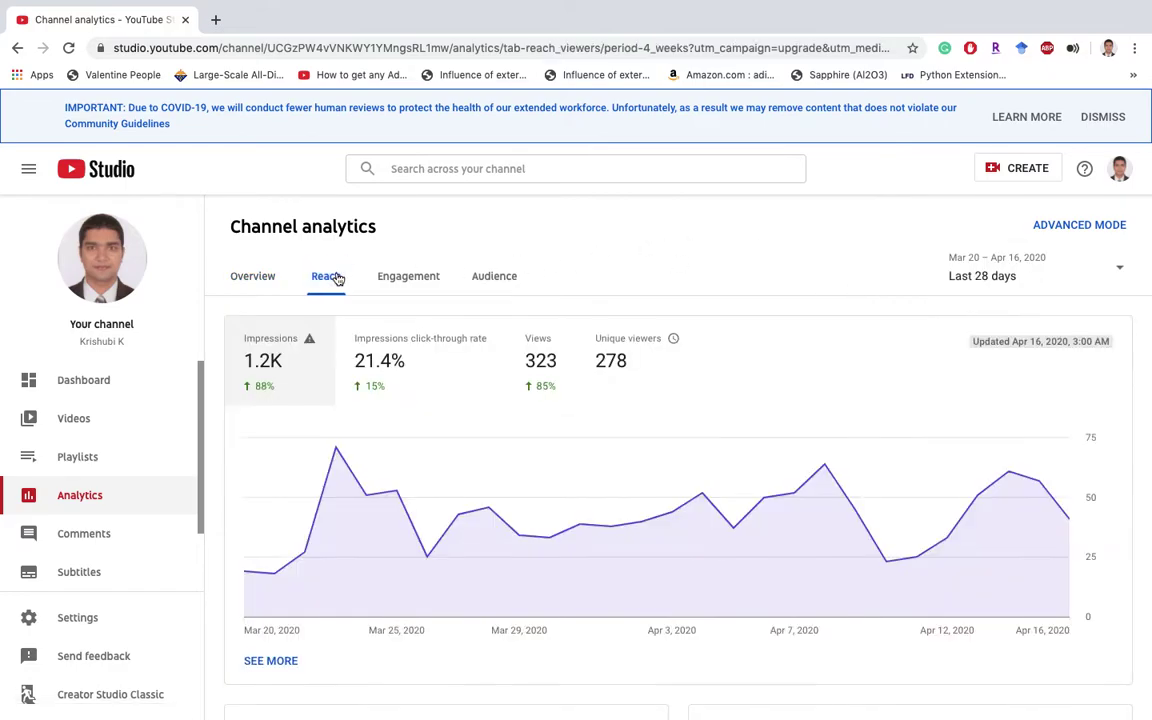
{"action": "left_click", "coordinate": [409, 279]}
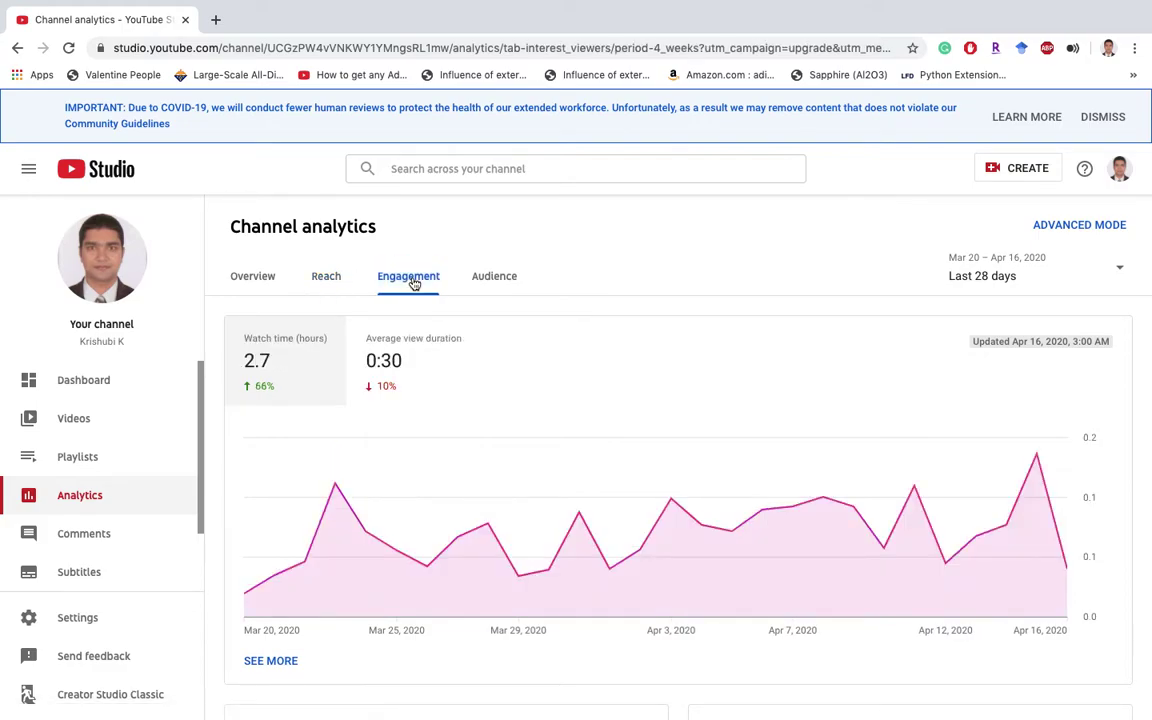
{"action": "left_click", "coordinate": [484, 280]}
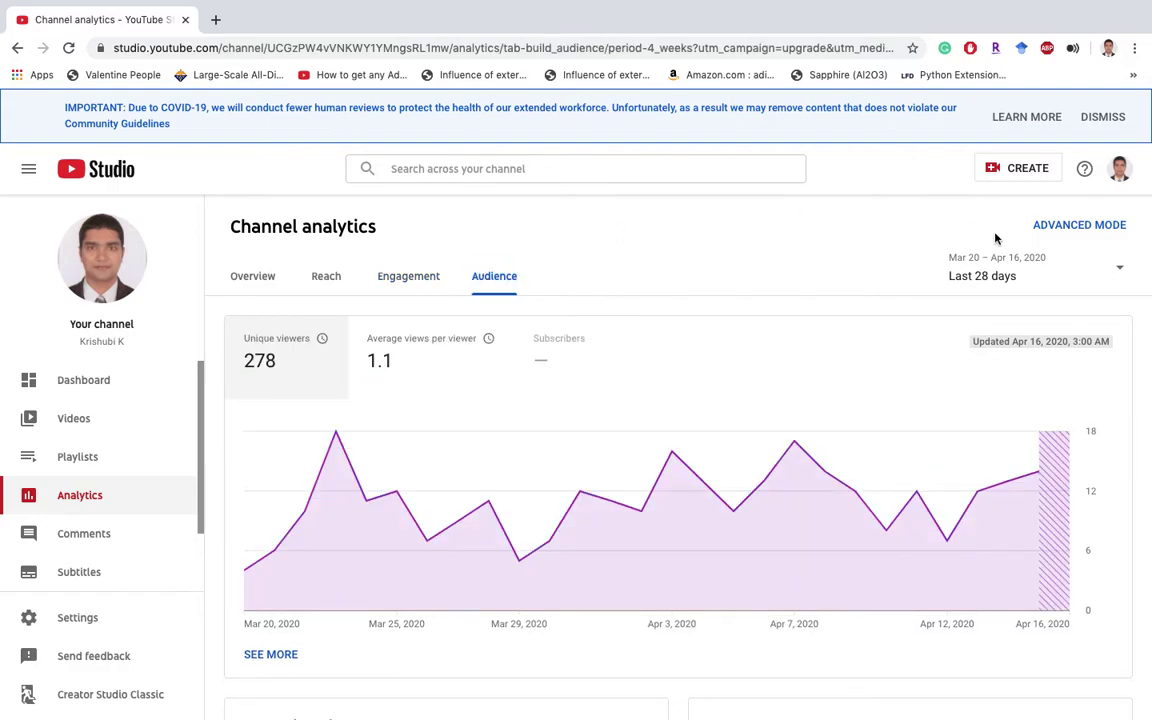
Open the analytics in advanced mode and examine the views of each listed video.
{"action": "left_click", "coordinate": [1068, 227]}
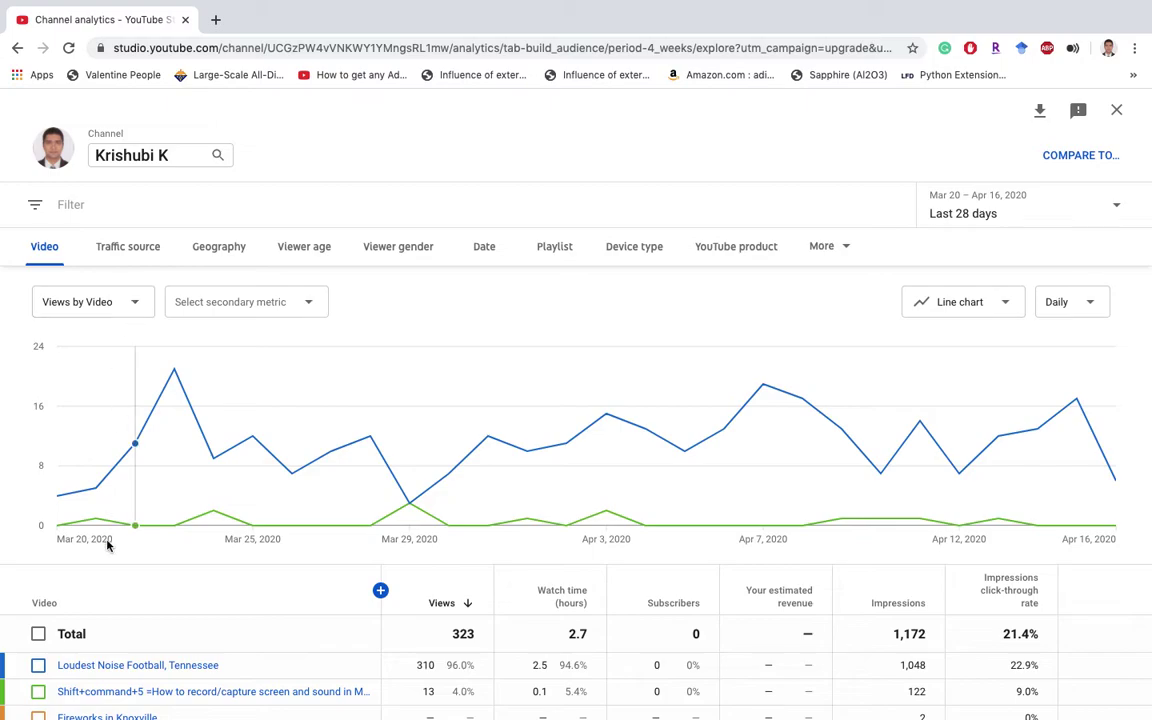
{"action": "mouse_move", "coordinate": [150, 670]}
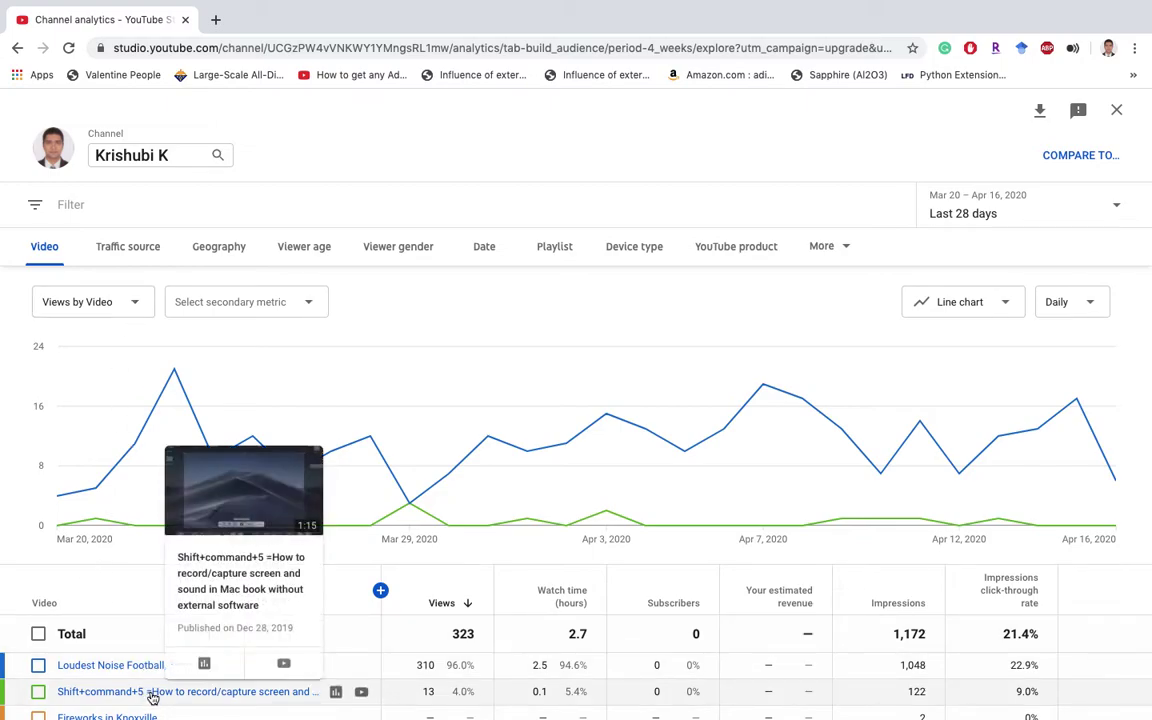
{"action": "mouse_move", "coordinate": [124, 717]}
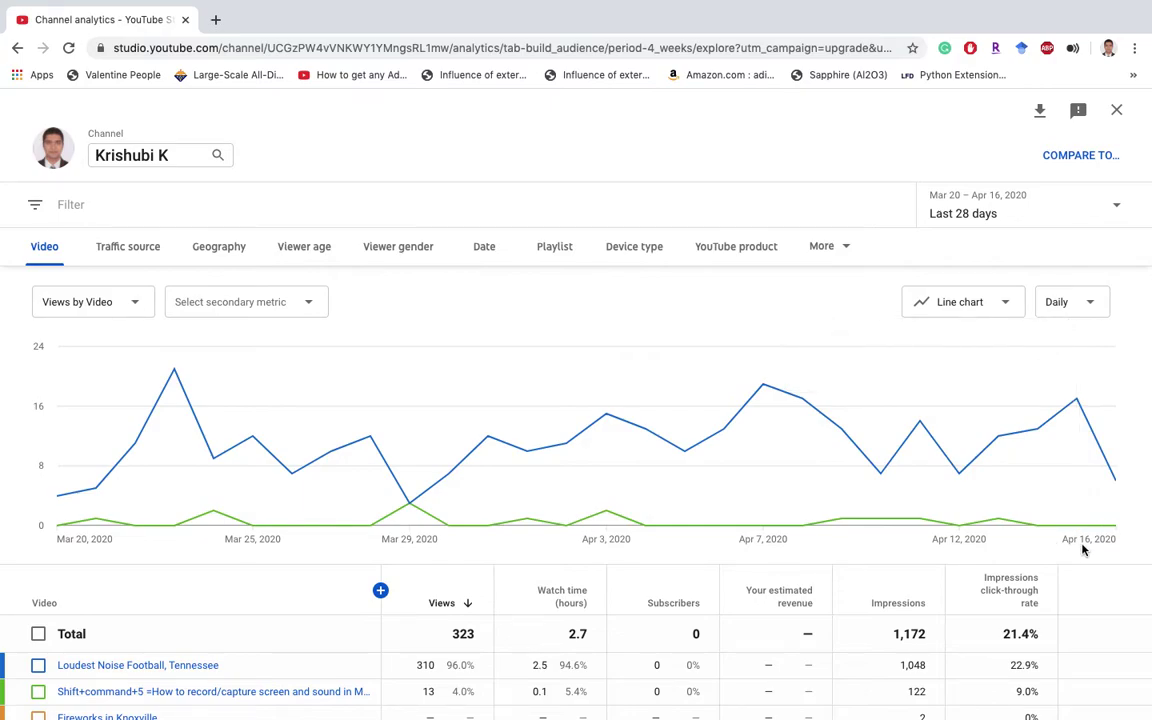
Examine the channel views broken down by traffic source, geography, viewer age and viewer gender.
{"action": "left_click", "coordinate": [128, 256]}
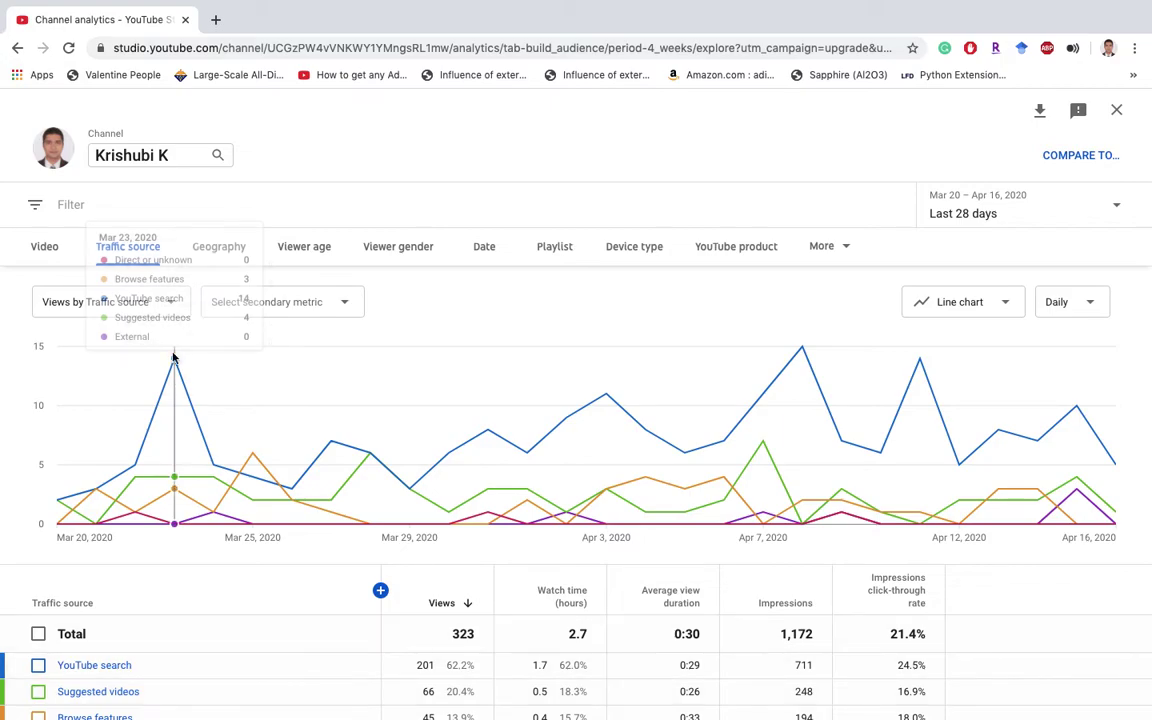
{"action": "left_click", "coordinate": [224, 256]}
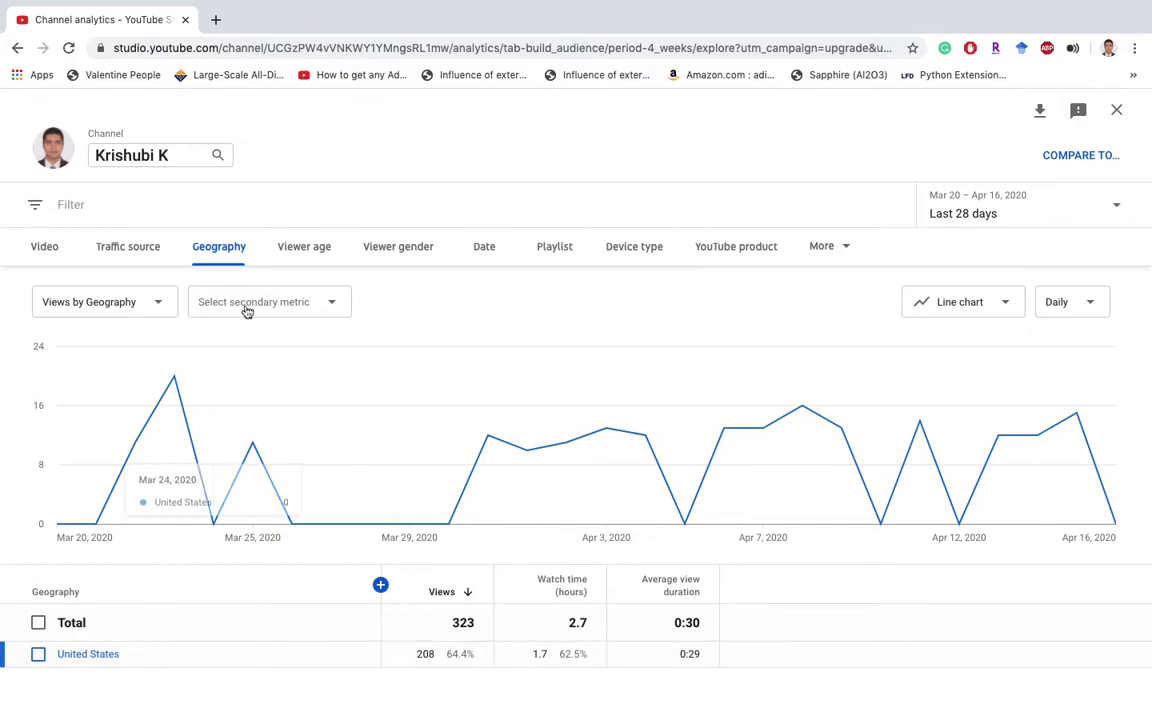
{"action": "left_click", "coordinate": [322, 253]}
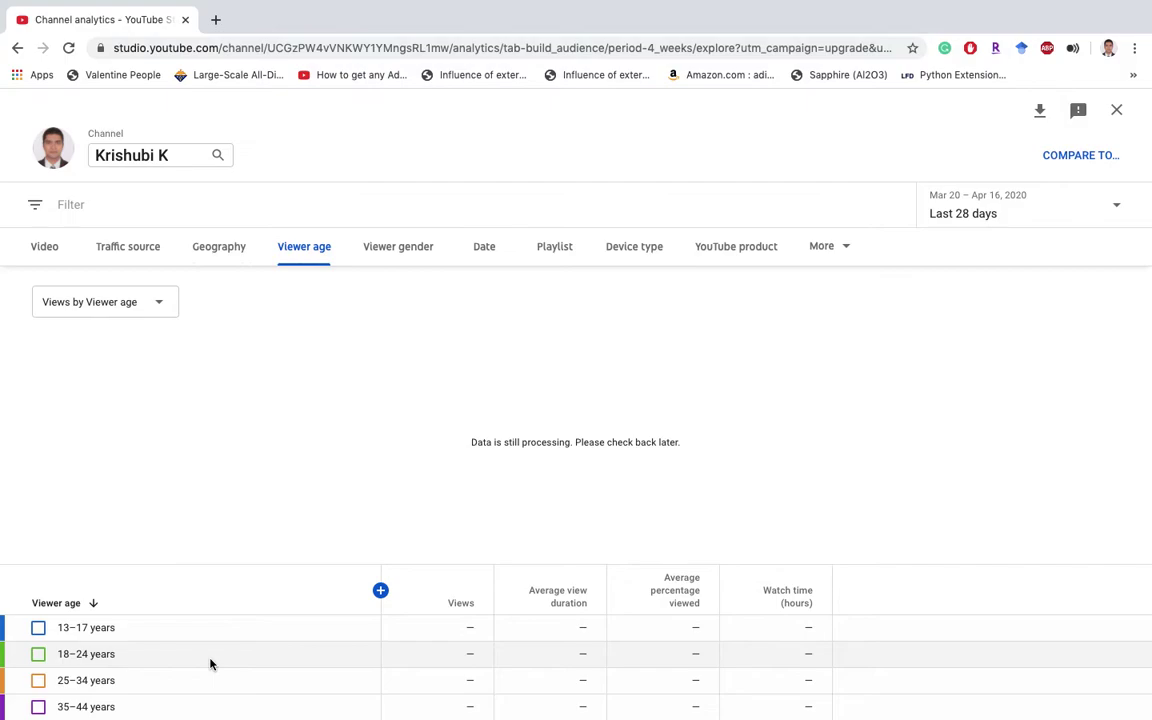
{"action": "left_click", "coordinate": [403, 238]}
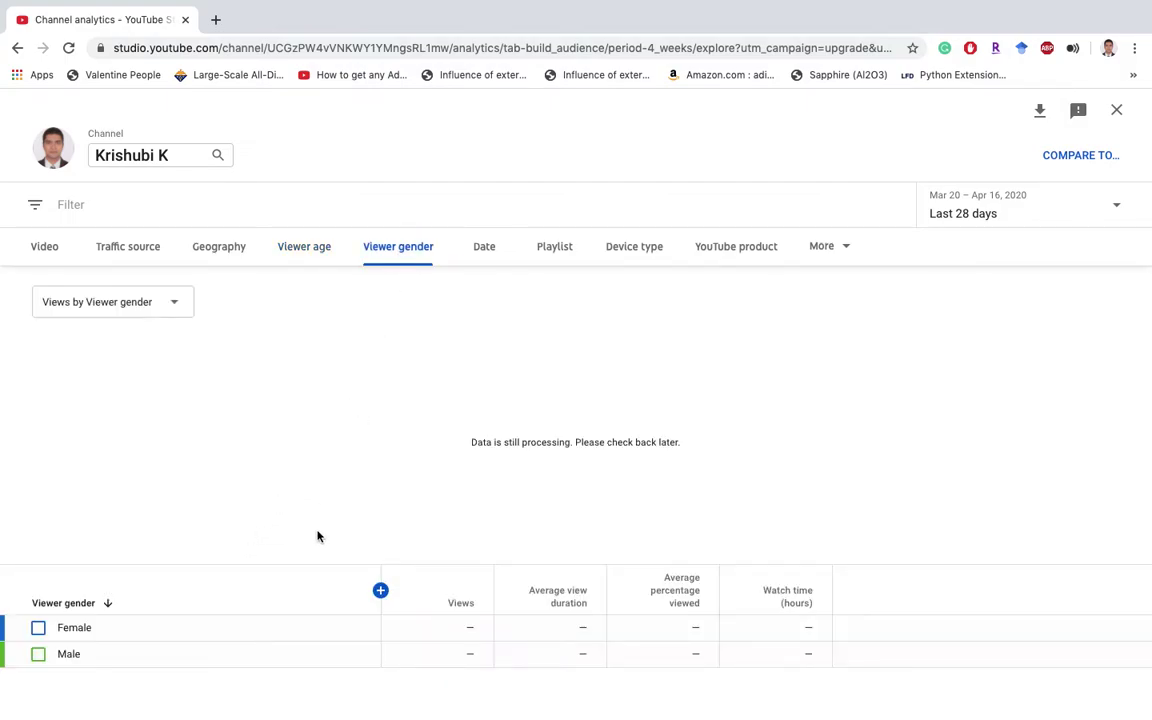
Break the channel views down by date and compare the monthly and yearly intervals, leaving the chart on Yearly.
{"action": "left_click", "coordinate": [485, 249]}
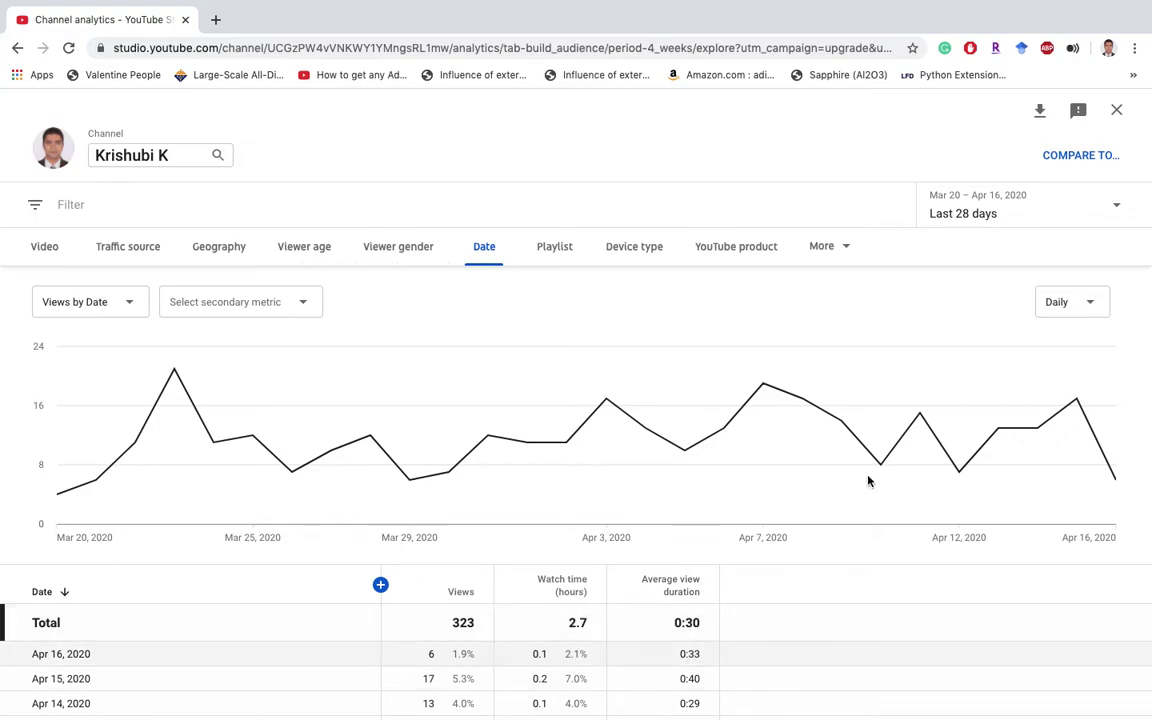
{"action": "left_click", "coordinate": [1093, 310]}
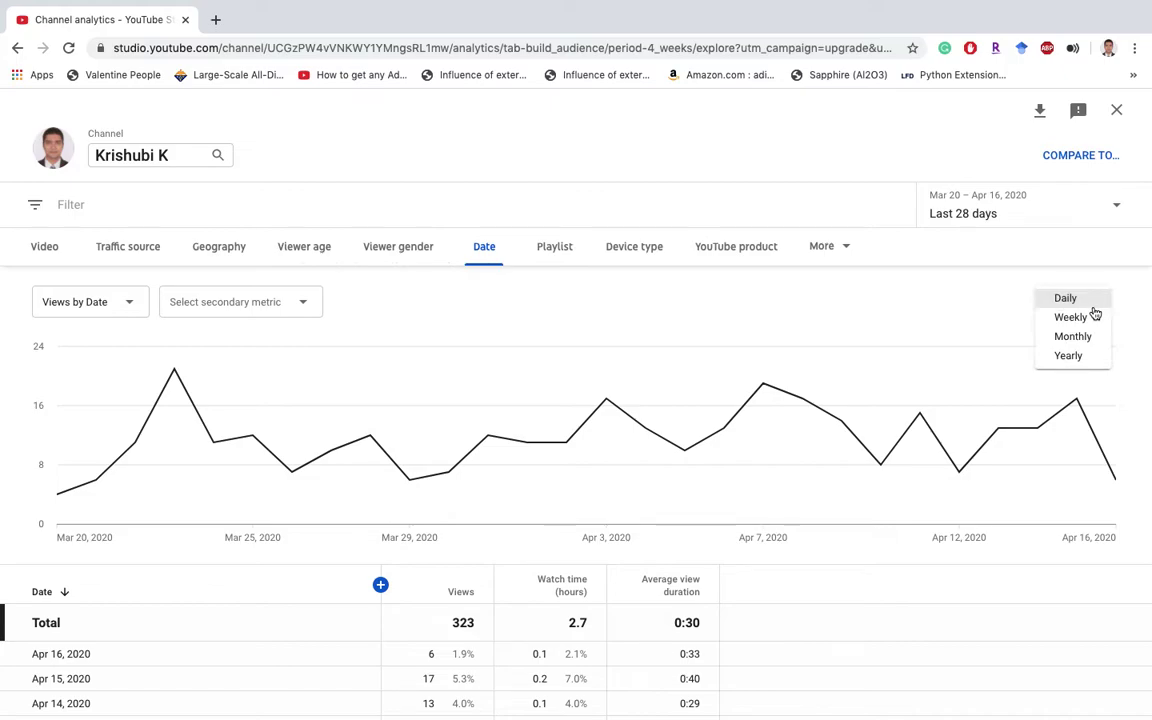
{"action": "left_click", "coordinate": [1085, 336]}
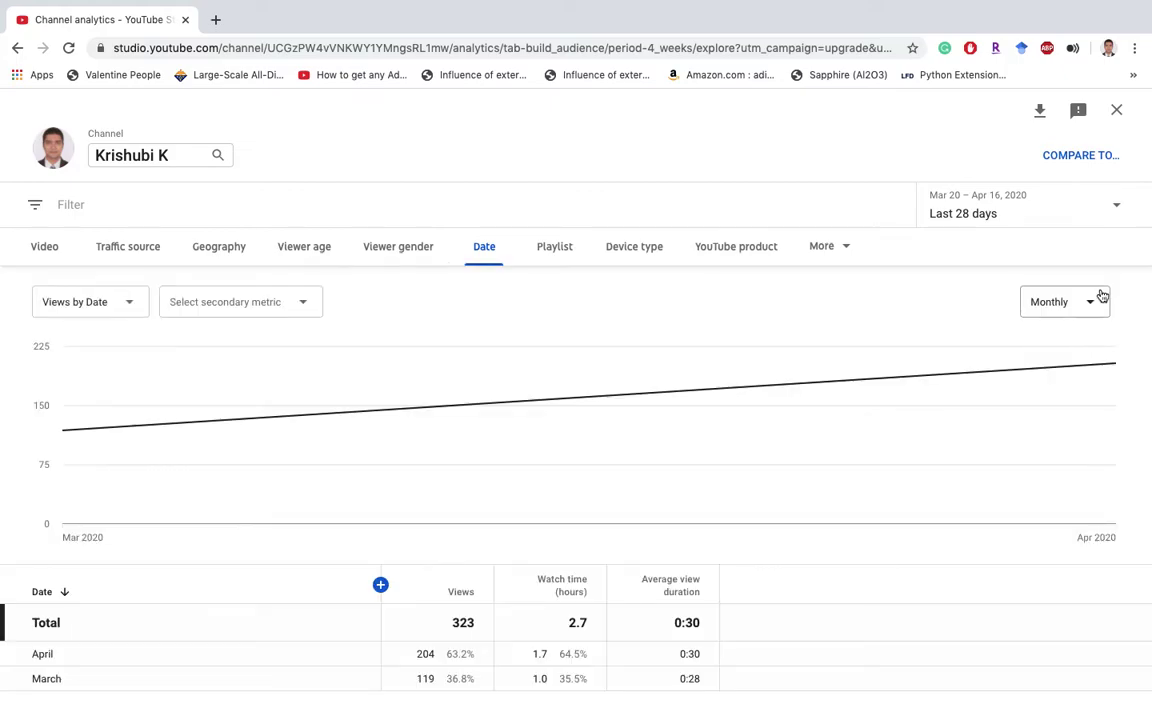
{"action": "left_click", "coordinate": [1097, 304]}
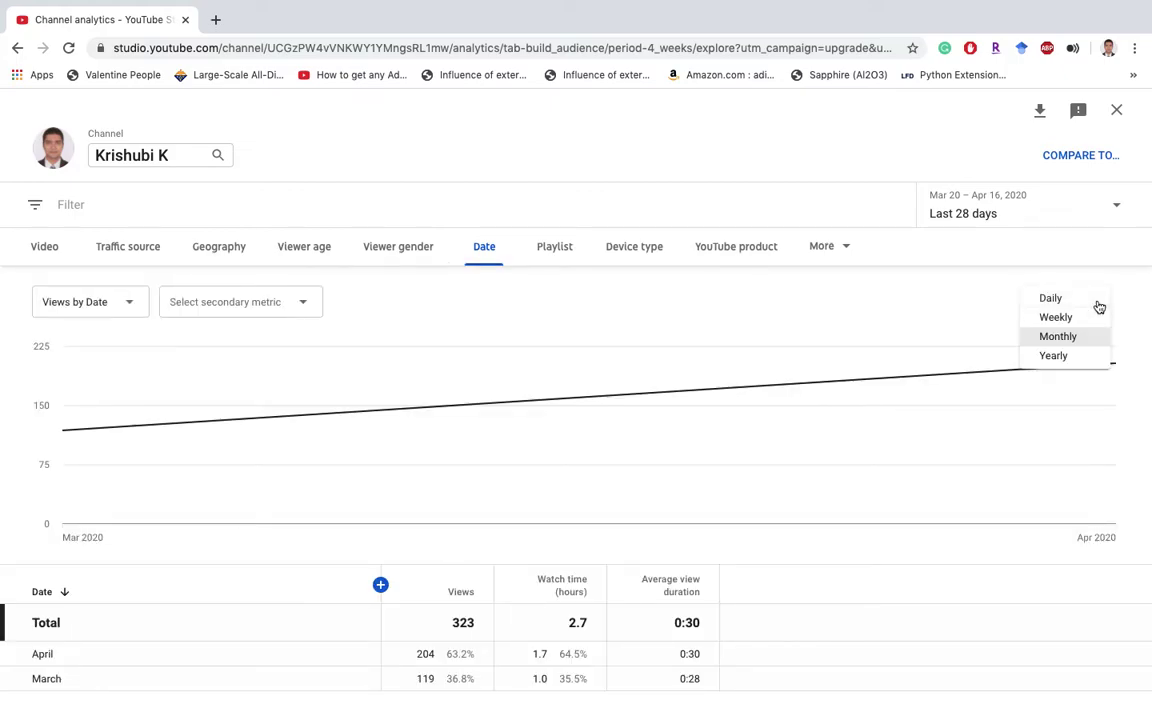
{"action": "left_click", "coordinate": [1067, 360]}
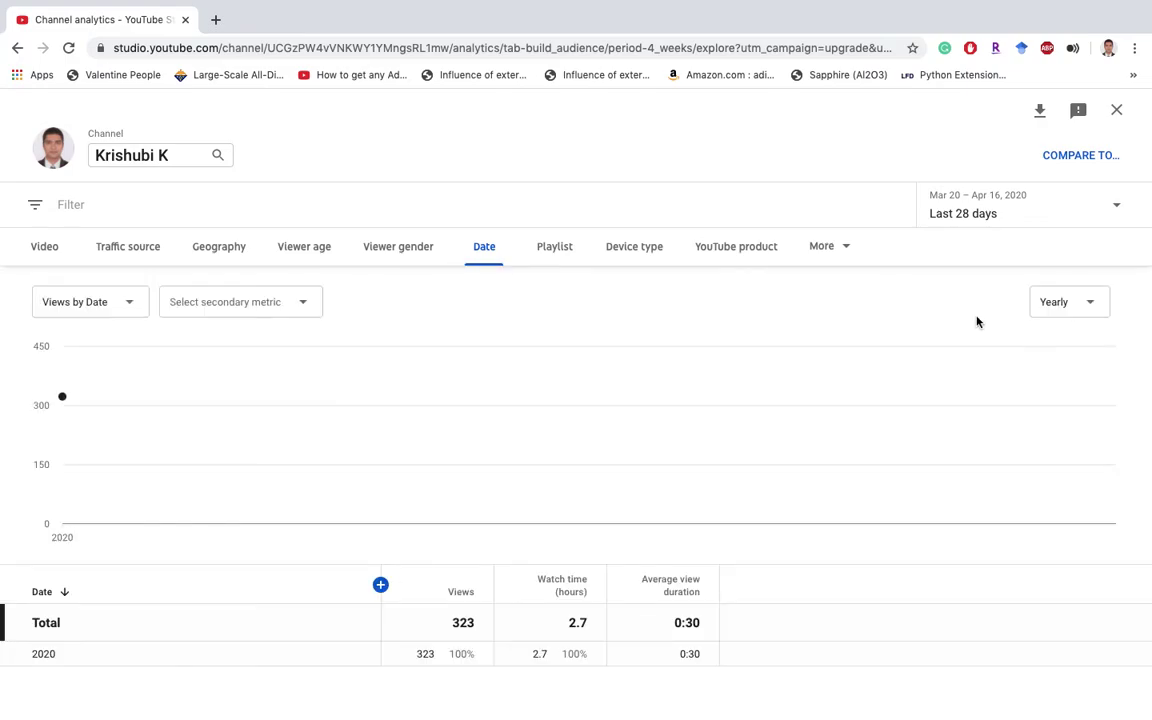
View the playlist, device type and YouTube product breakdowns and look over the list of additional report categories.
{"action": "left_click", "coordinate": [556, 253]}
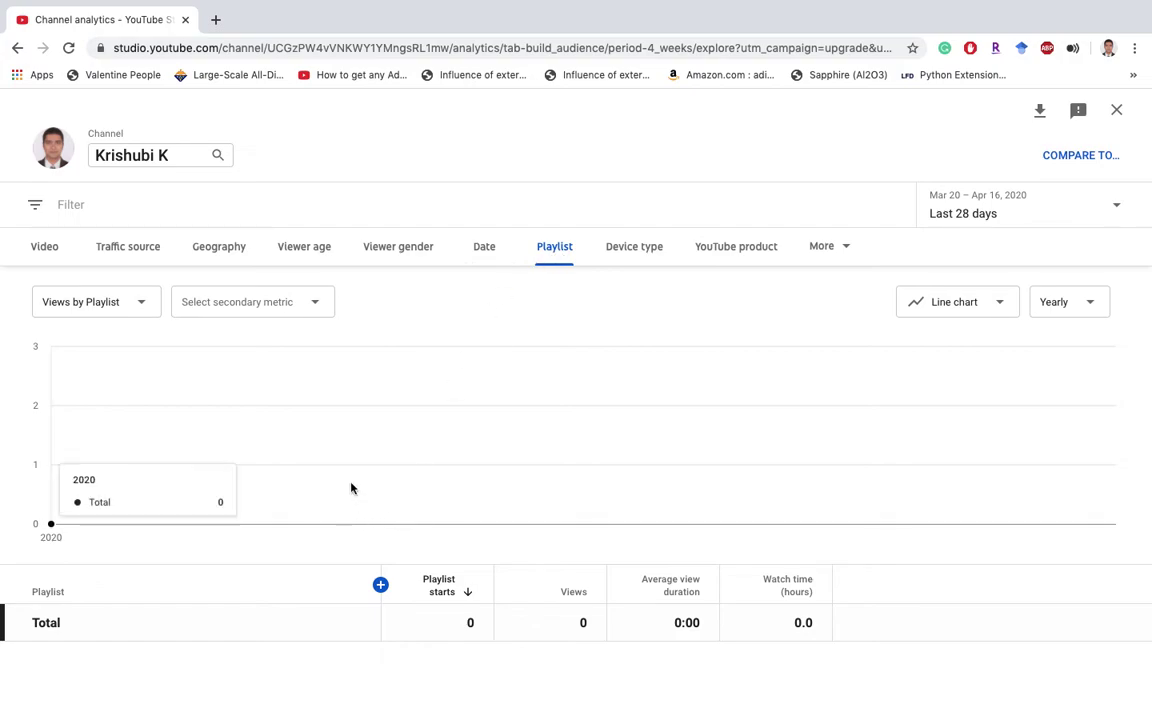
{"action": "left_click", "coordinate": [650, 251]}
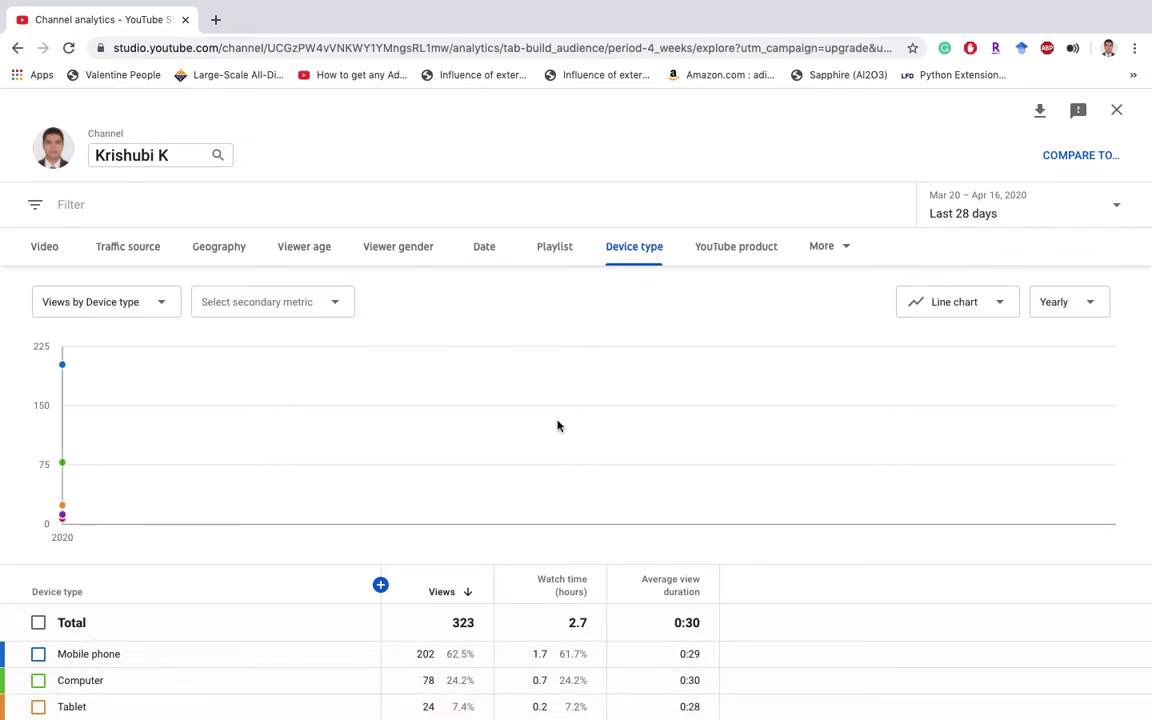
{"action": "left_click", "coordinate": [730, 251]}
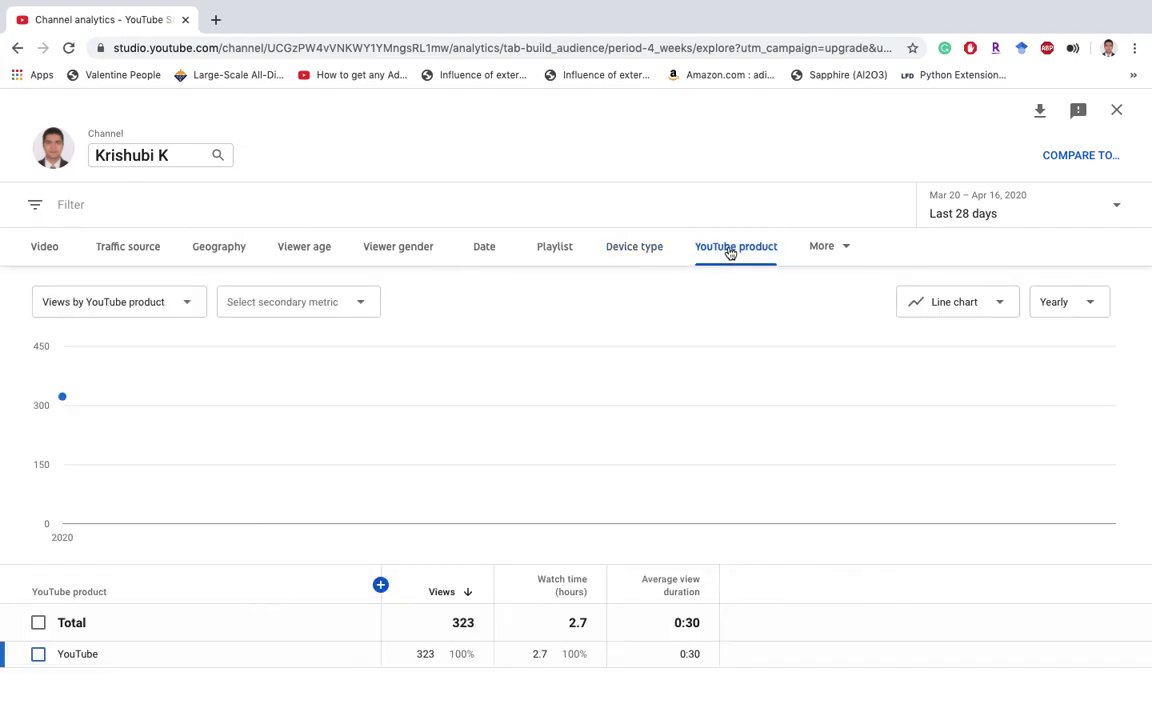
{"action": "left_click", "coordinate": [838, 247]}
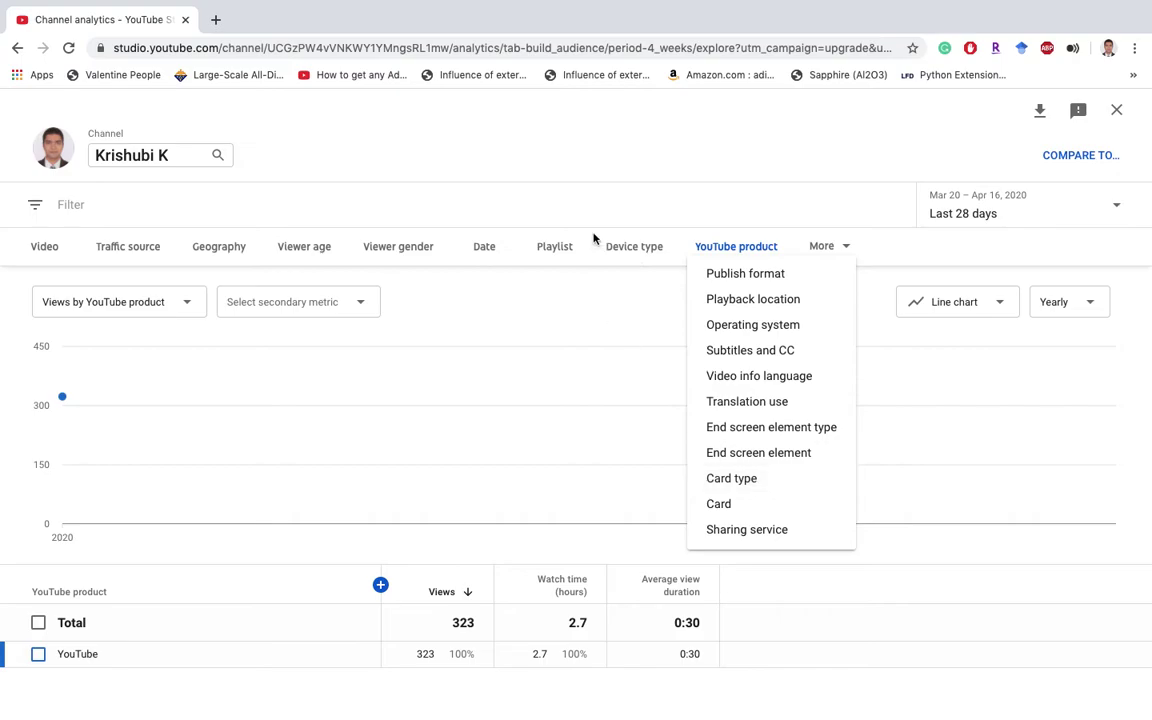
{"action": "left_click", "coordinate": [670, 208]}
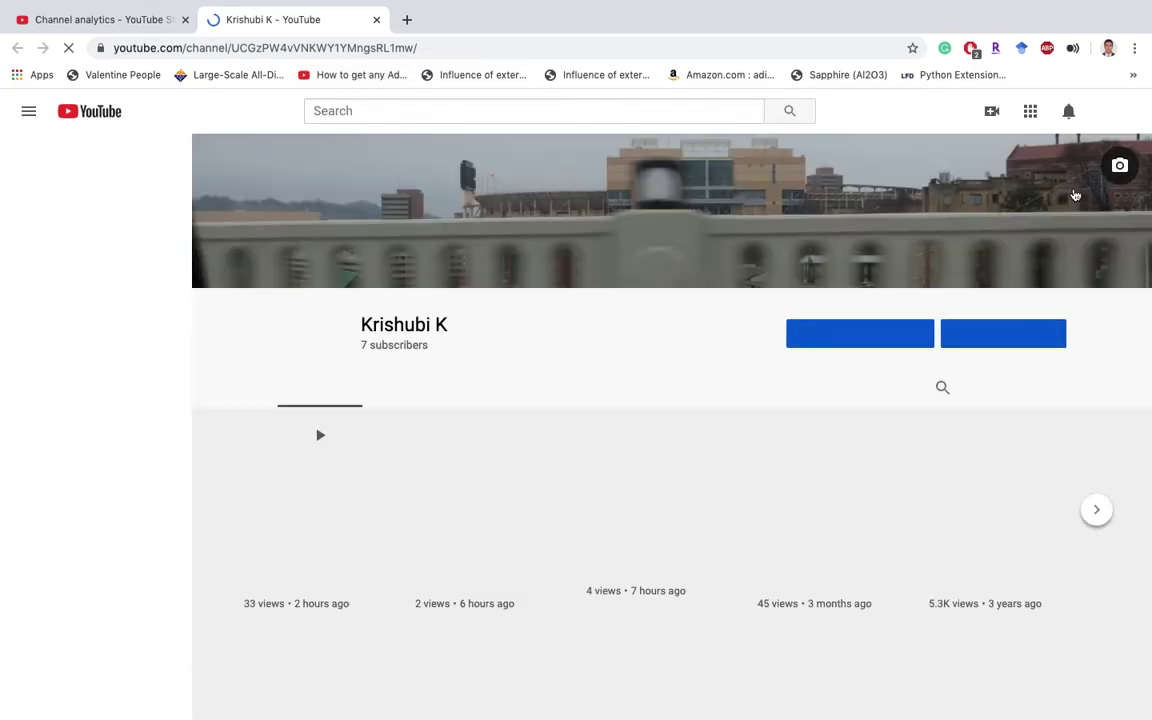
Open the YouTube account settings and go to the Privacy section.
{"action": "left_click", "coordinate": [1114, 112]}
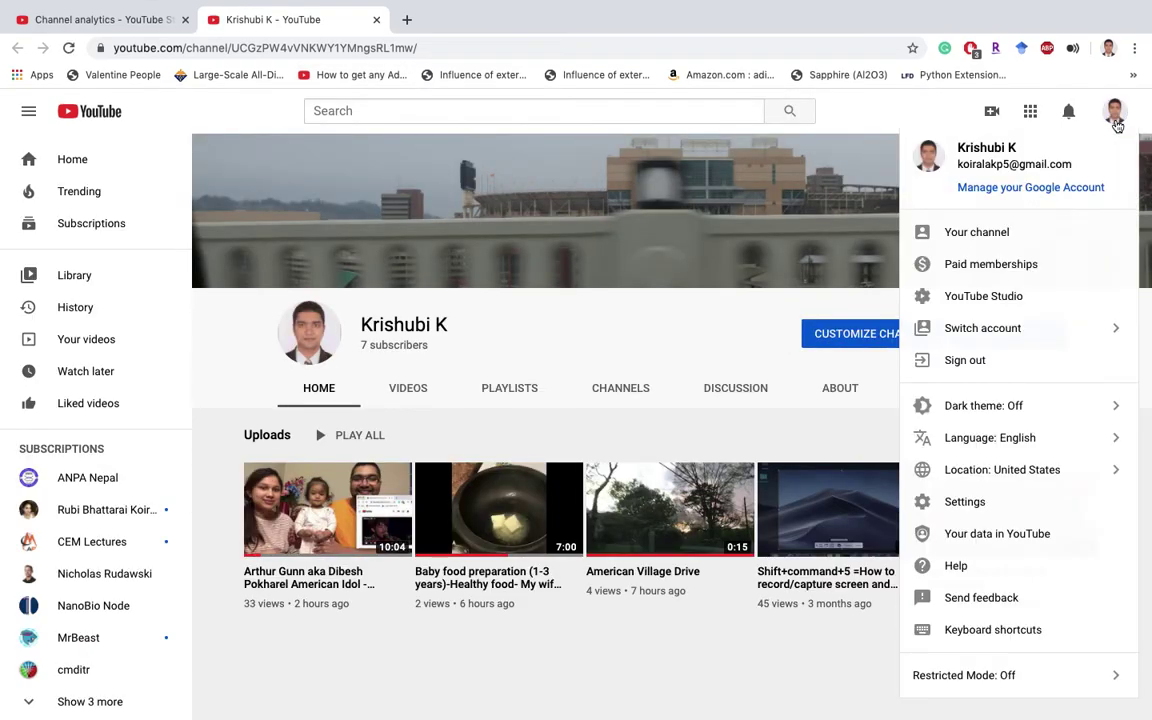
{"action": "left_click", "coordinate": [960, 501]}
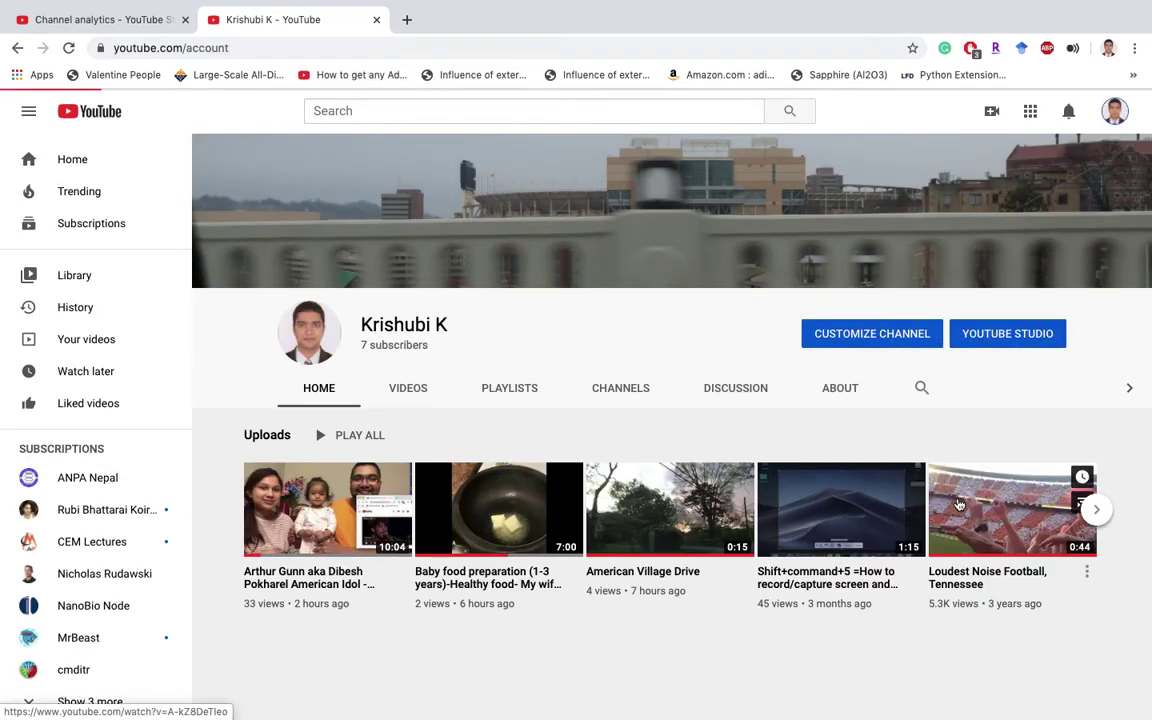
{"action": "left_click", "coordinate": [47, 345]}
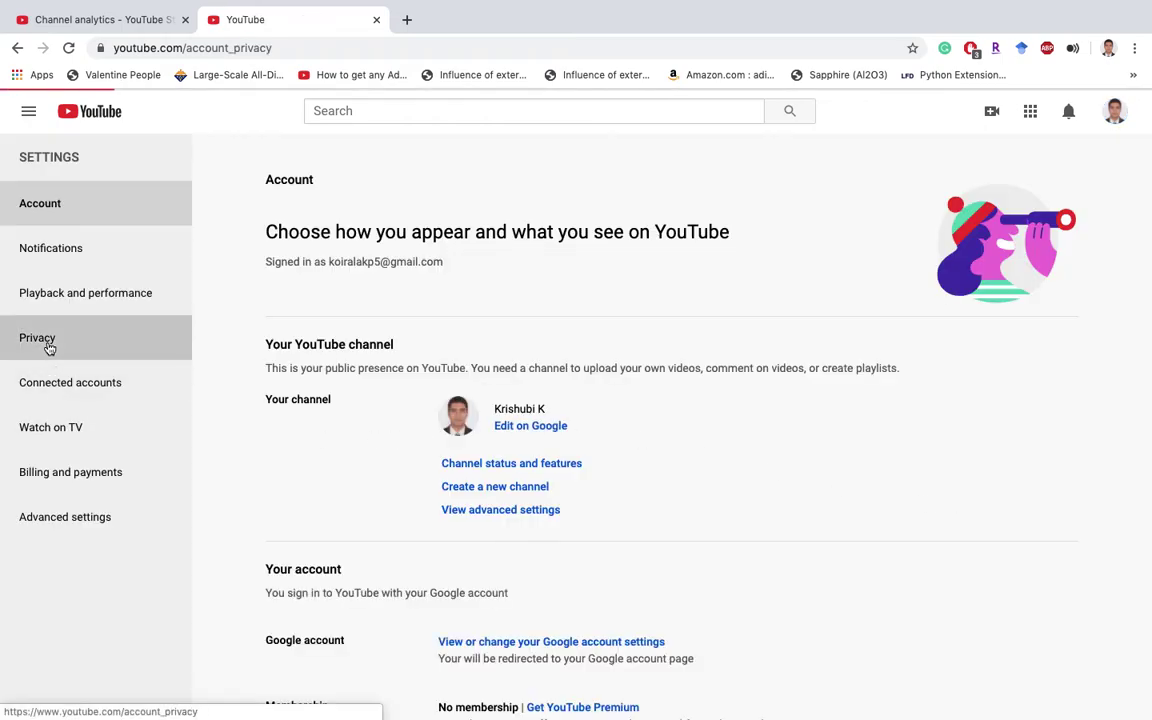